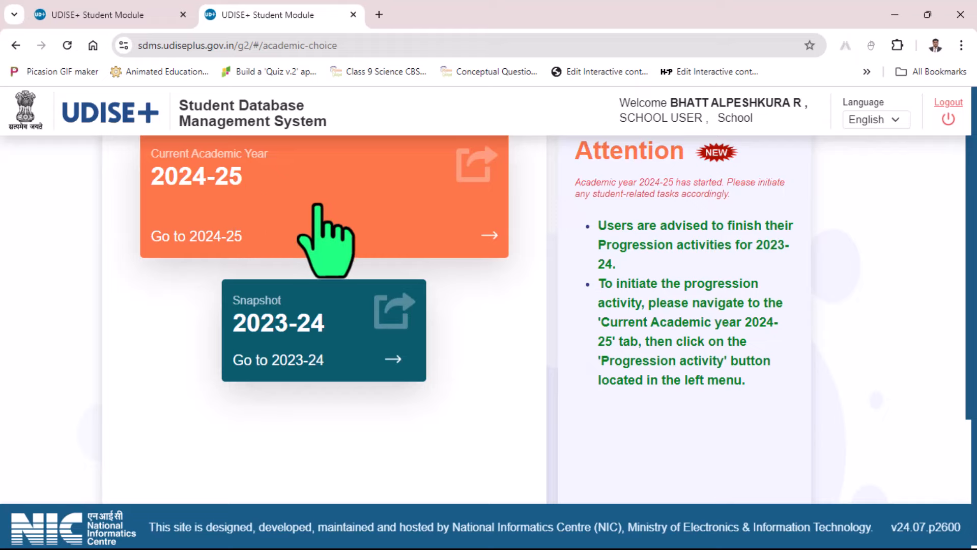
Open the current academic year 2024-25 and dismiss the School Information notice
left_click(318, 201)
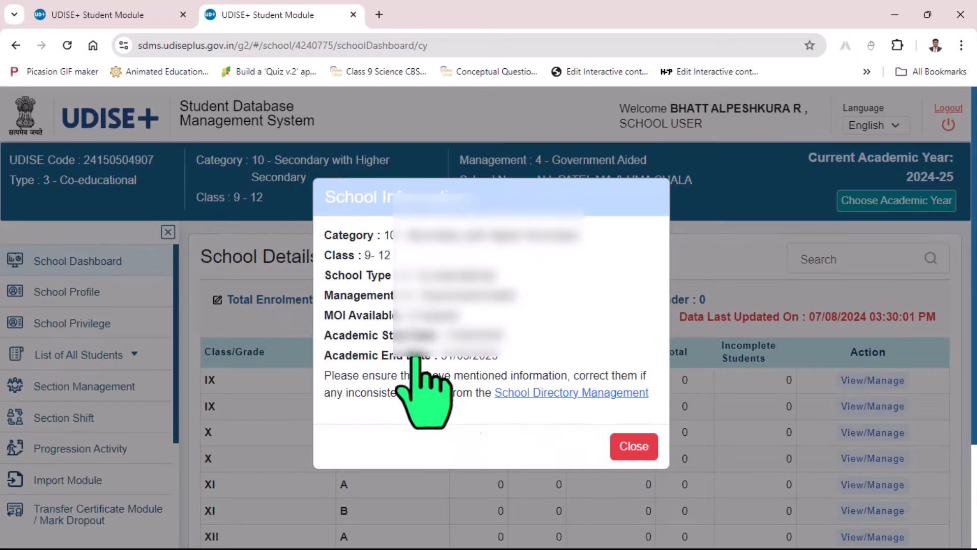
left_click(634, 446)
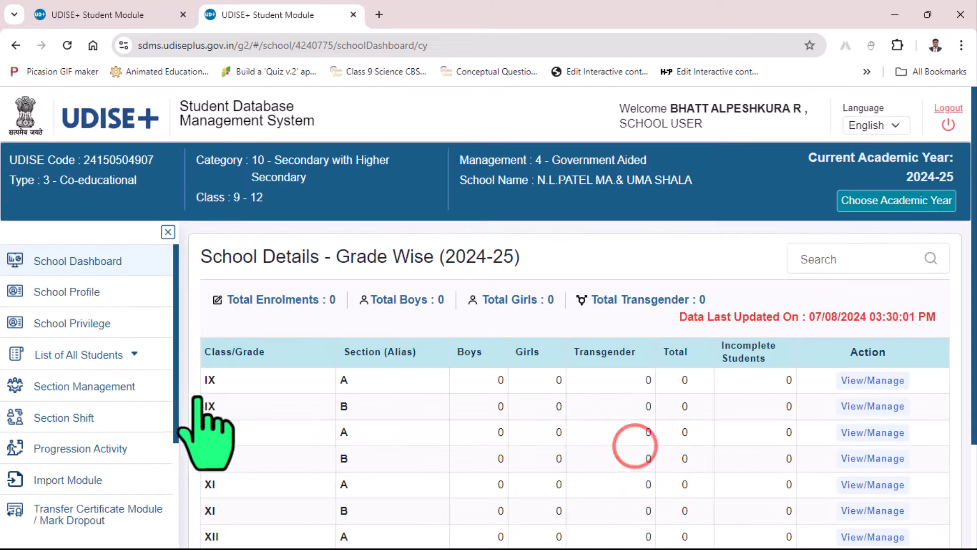
Open the Progression Module under Progression Activity to reach the list of students eligible for progression
left_click(121, 389)
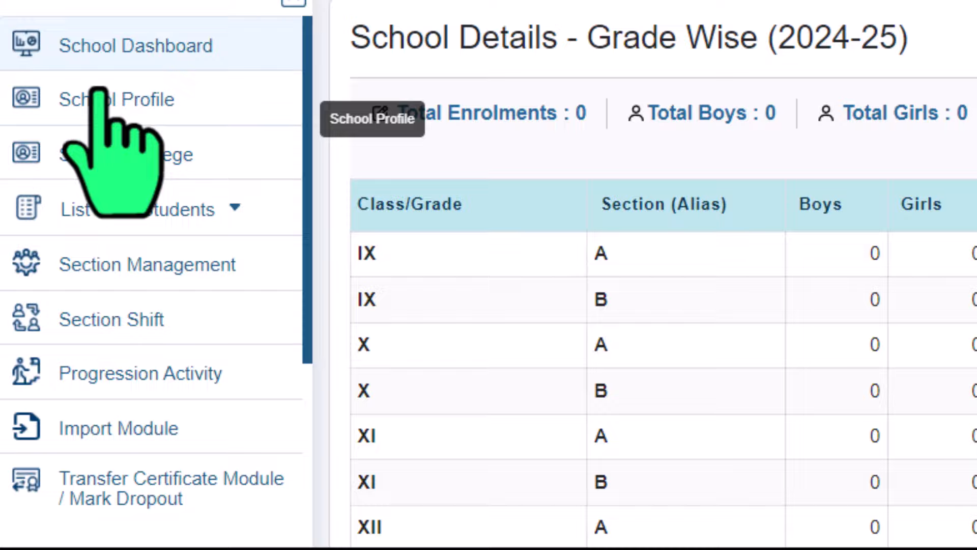
scroll(100, 91, "down", 5)
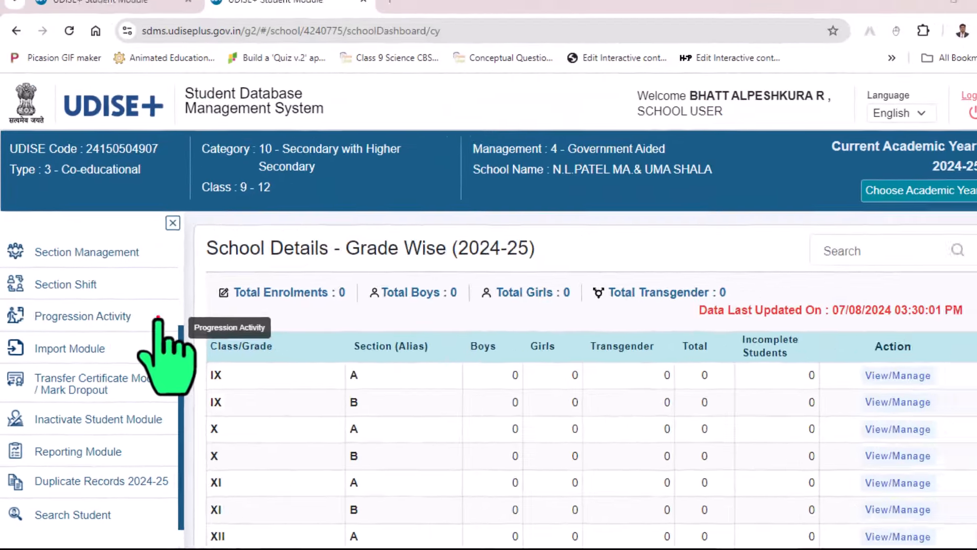
left_click(277, 143)
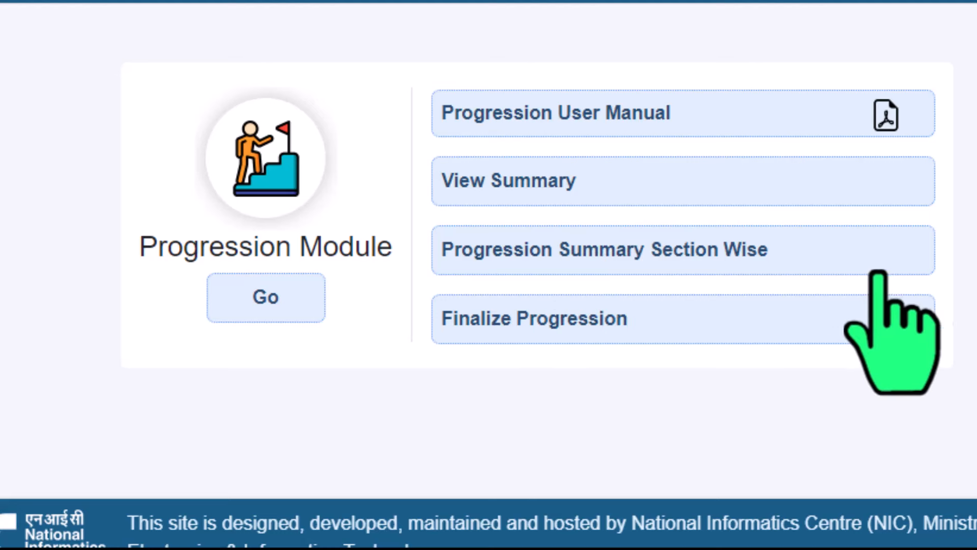
left_click(634, 338)
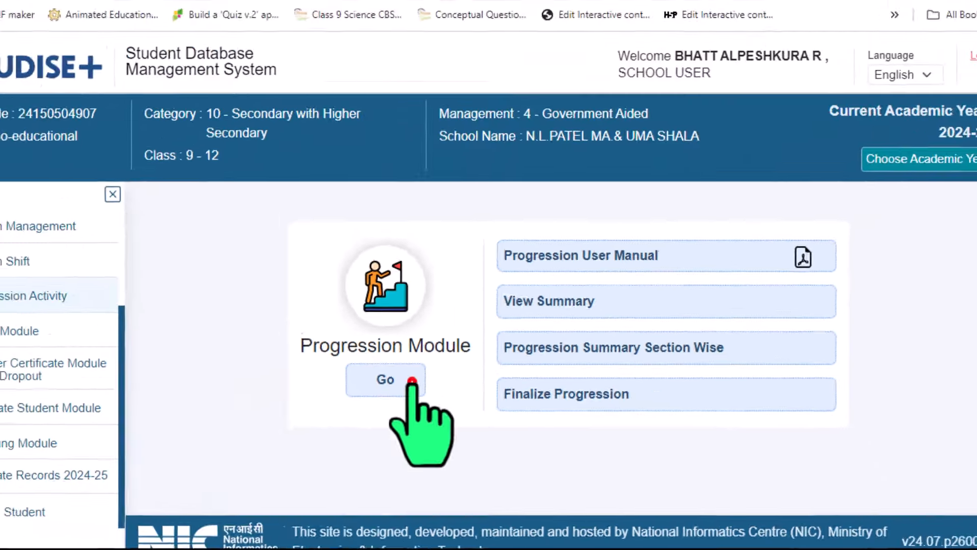
left_click(285, 300)
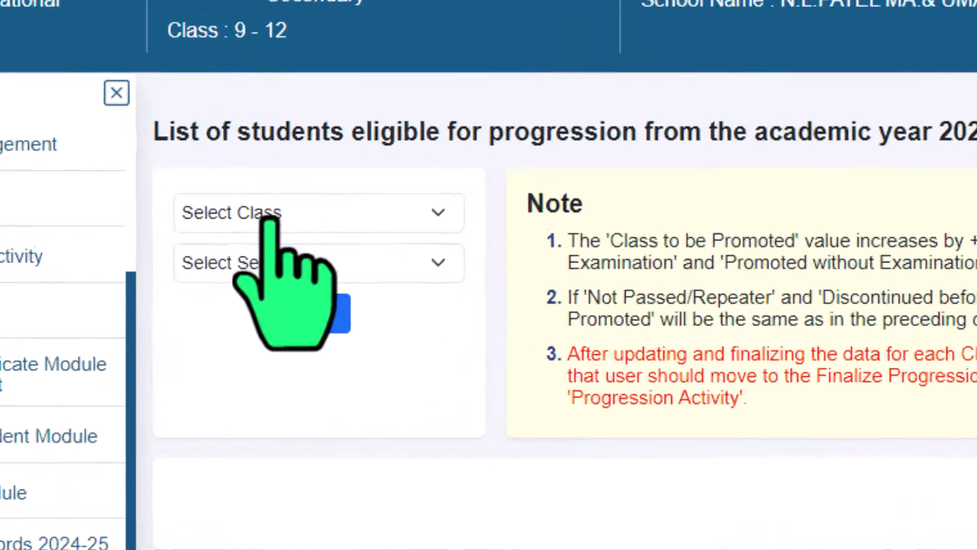
List the students eligible for progression in class IX, section A
left_click(254, 296)
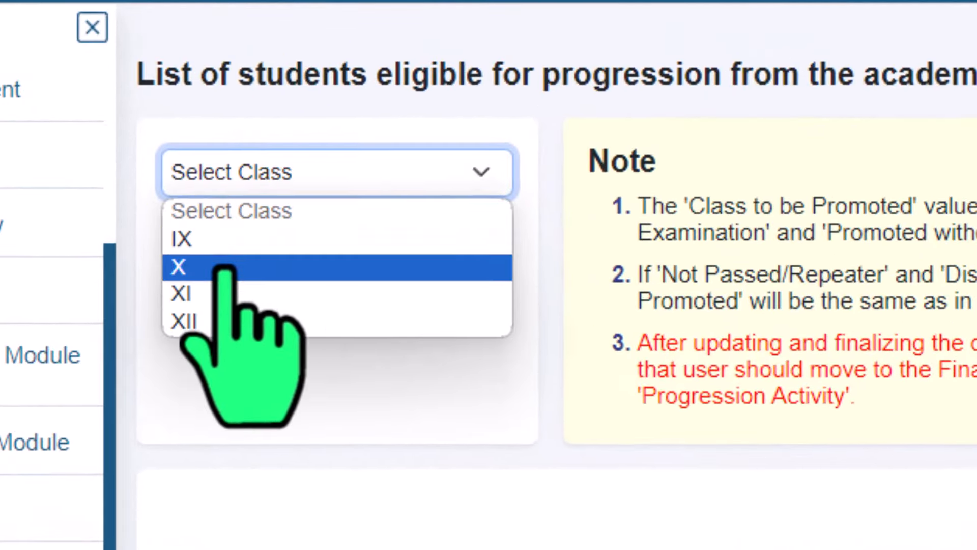
left_click(218, 239)
left_click(410, 230)
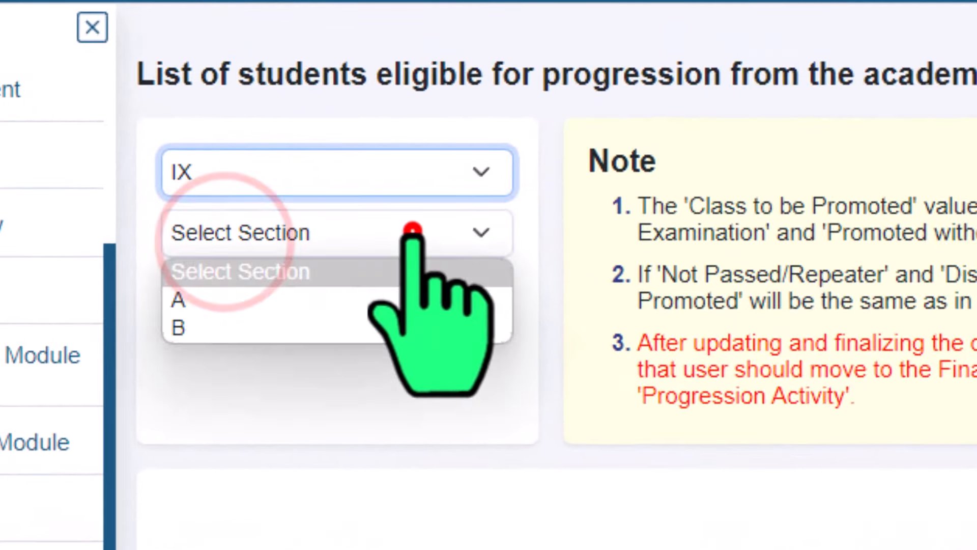
left_click(239, 298)
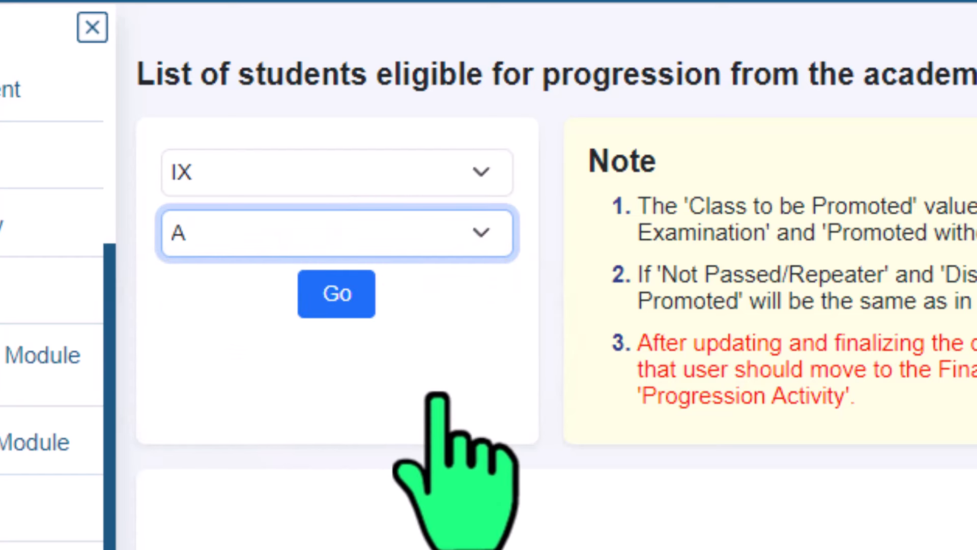
scroll(438, 397, "down", 3)
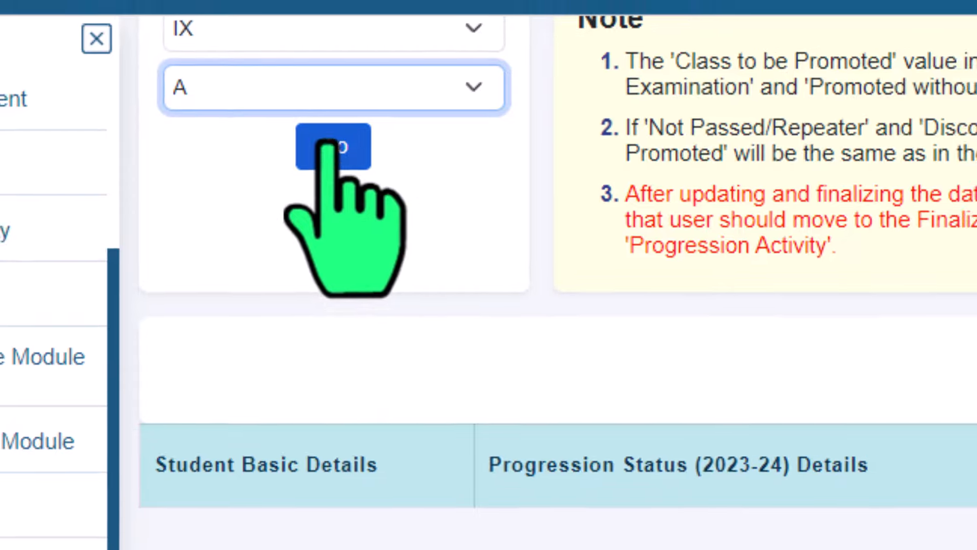
left_click(334, 151)
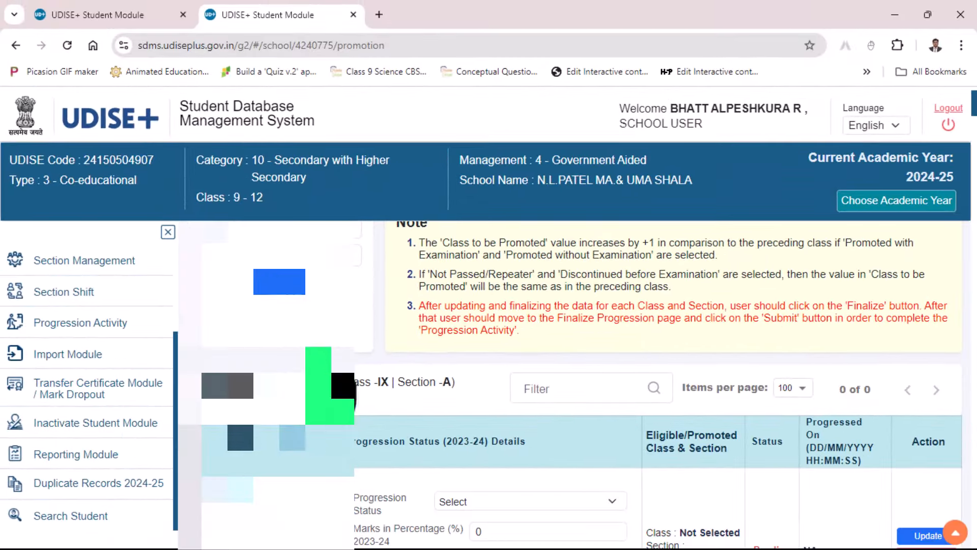
Look through the class IX section A student list and the progression fields of each record
scroll(571, 361, "down", 4)
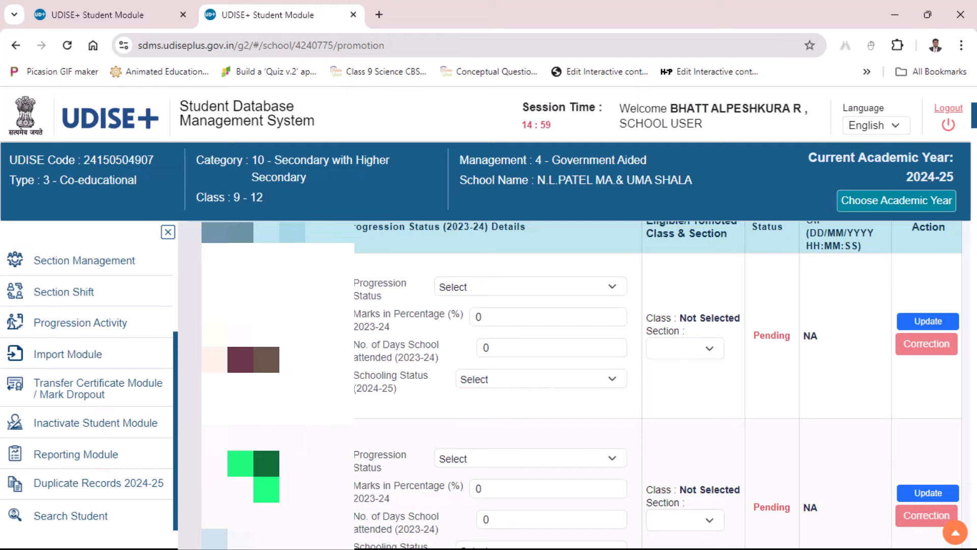
scroll(581, 382, "down", 3)
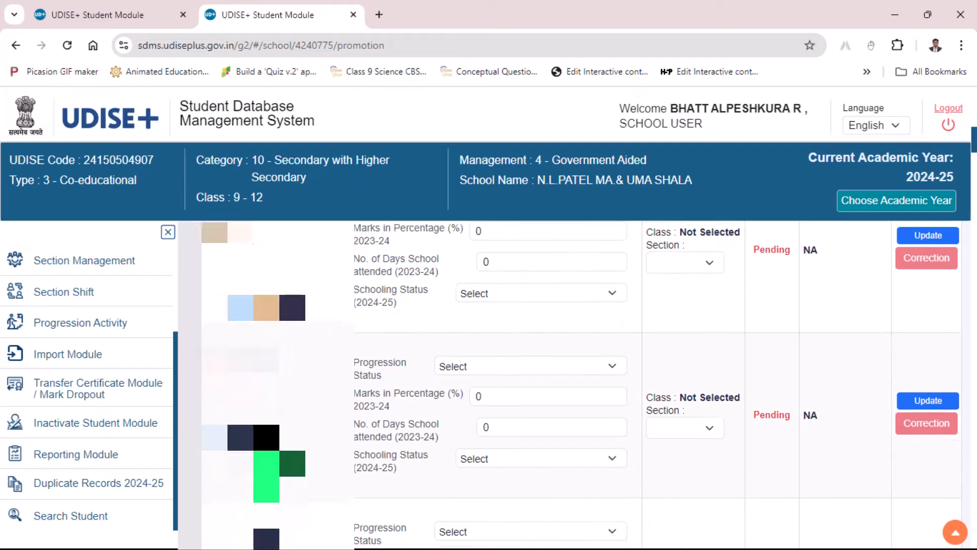
scroll(580, 382, "down", 1)
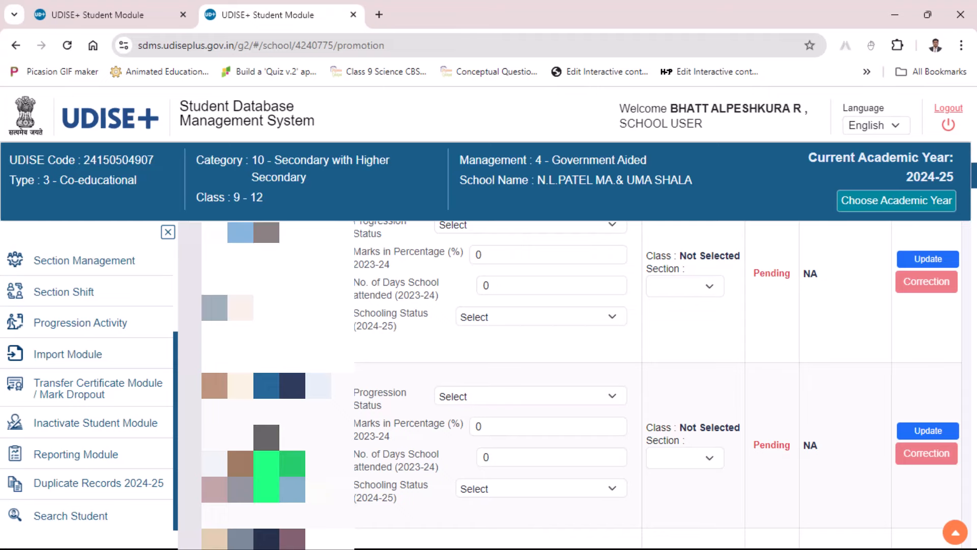
scroll(581, 382, "up", 1)
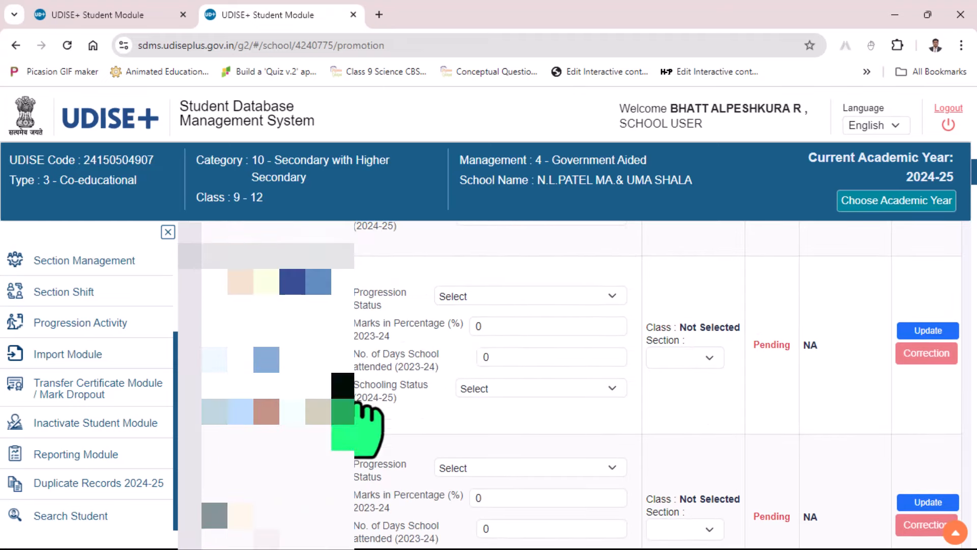
scroll(336, 448, "down", 1)
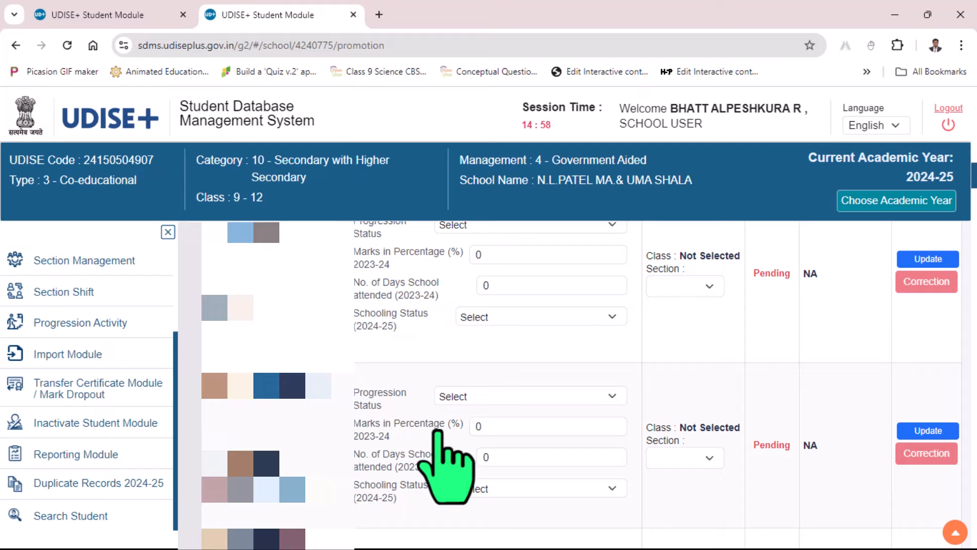
scroll(437, 432, "down", 10)
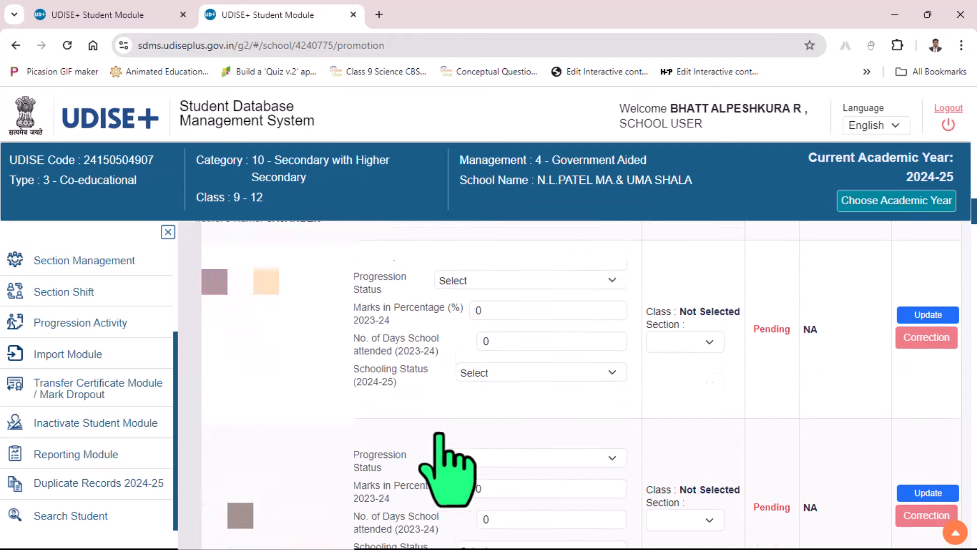
scroll(379, 456, "down", 8)
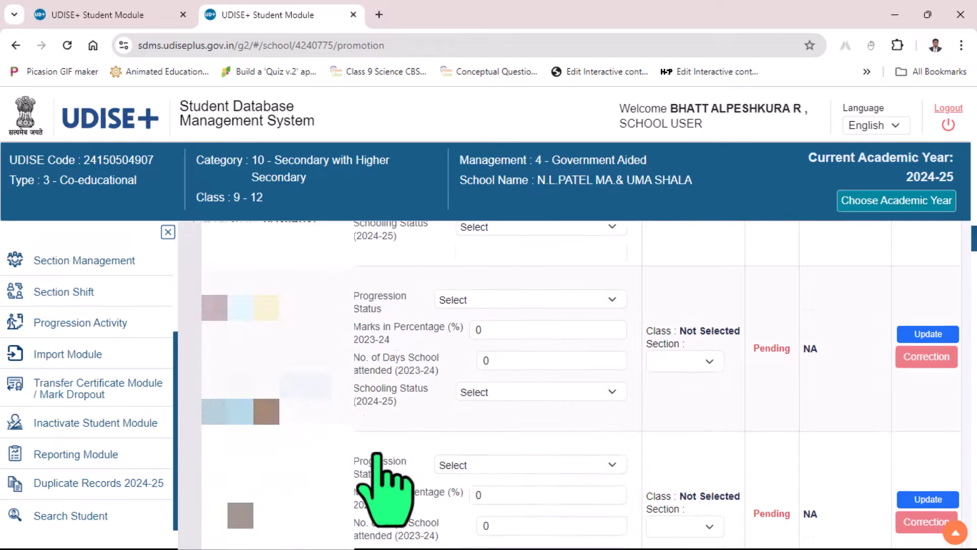
scroll(377, 455, "down", 8)
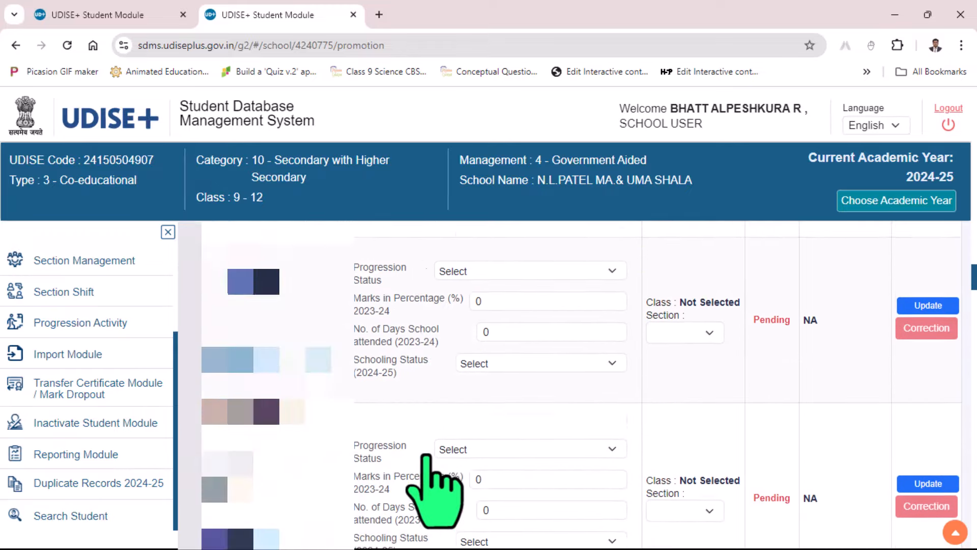
scroll(427, 458, "down", 8)
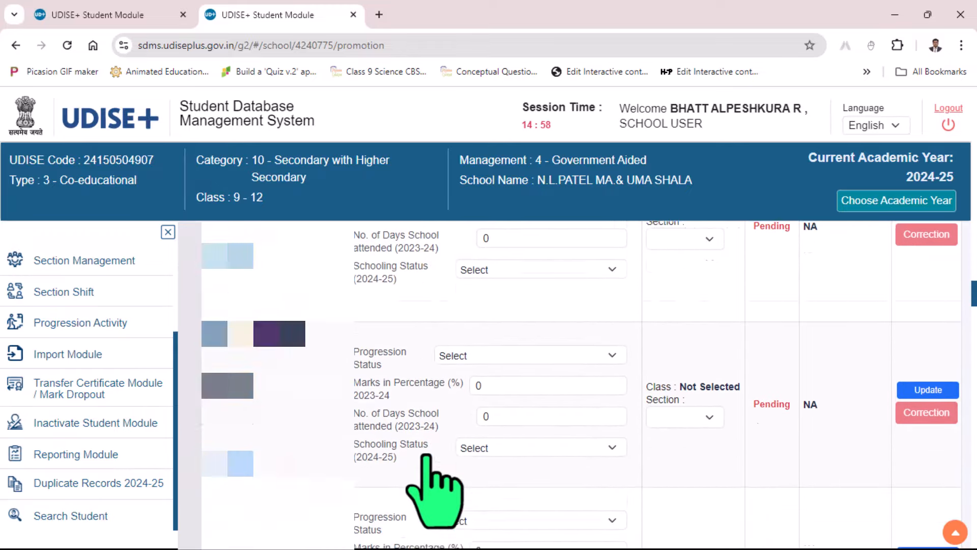
scroll(432, 489, "down", 4)
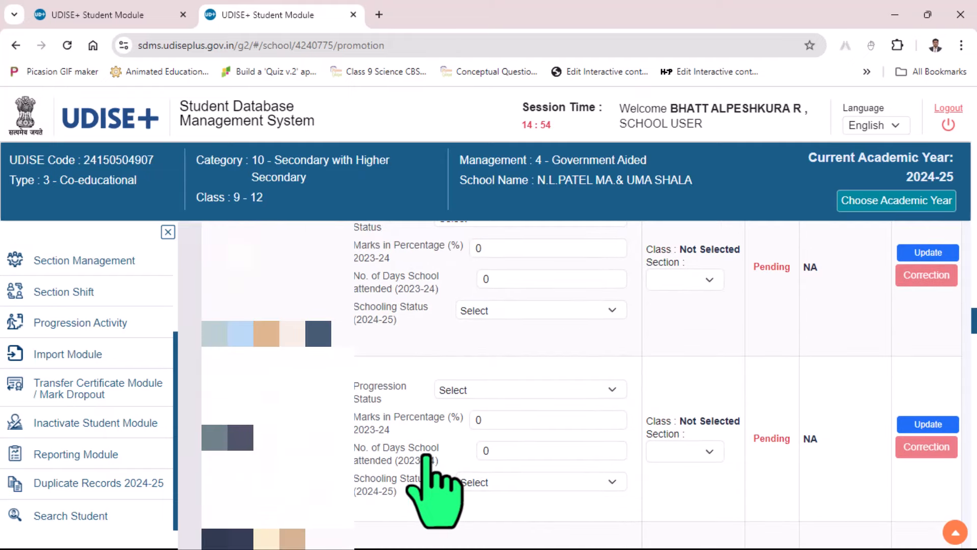
scroll(432, 489, "down", 6)
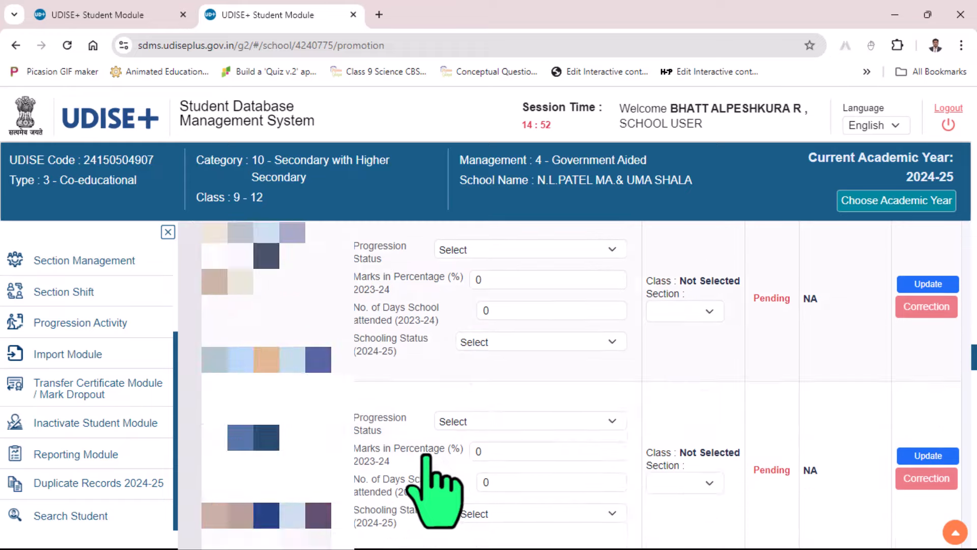
scroll(431, 489, "down", 5)
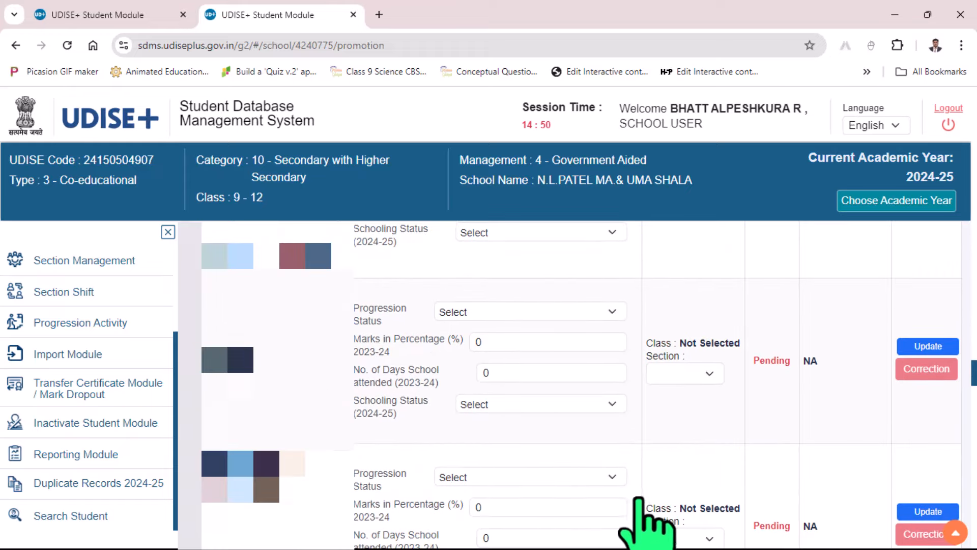
scroll(631, 472, "down", 3)
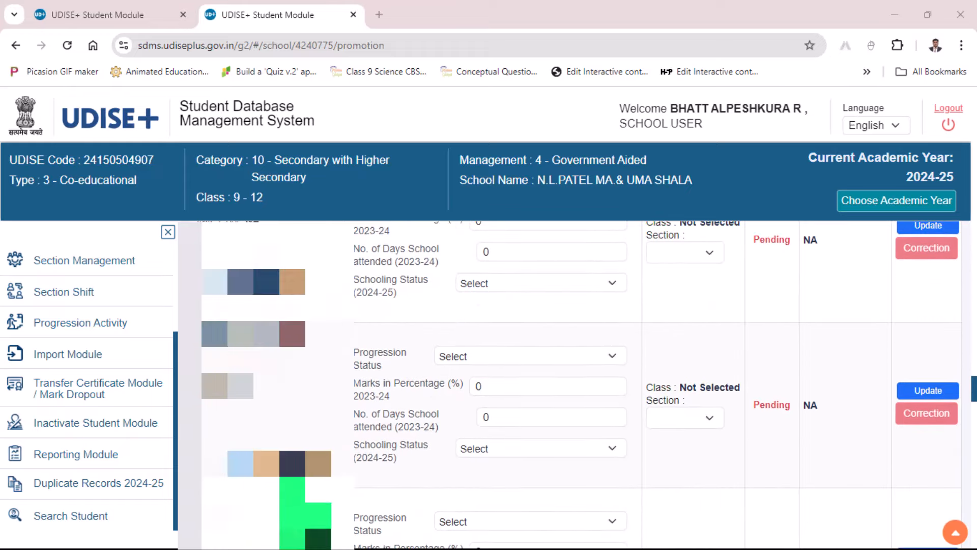
scroll(581, 387, "down", 1)
scroll(504, 432, "down", 2)
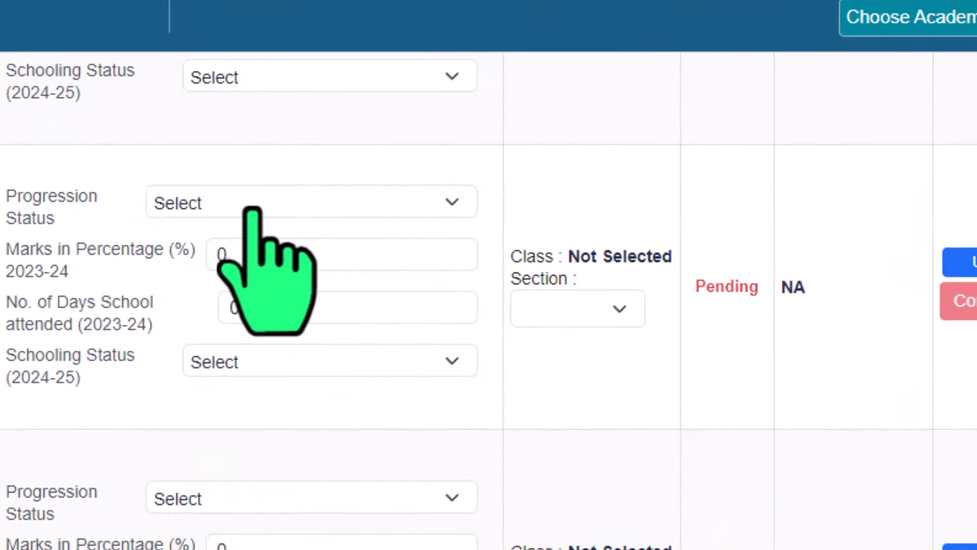
Set one pending student's progression status to Promoted/Passed with Examination, with 84 % marks and 234 school days attended for 2023-24
left_click(257, 202)
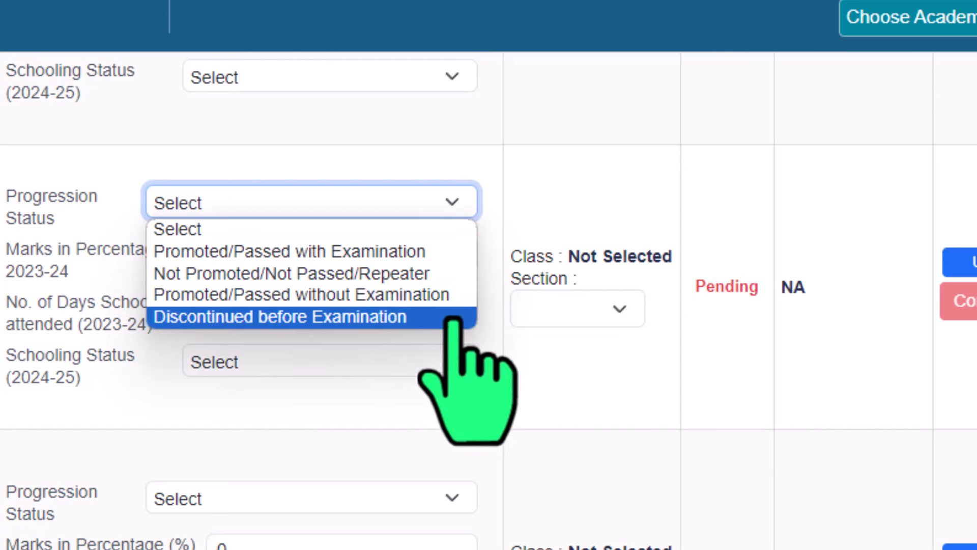
left_click(458, 251)
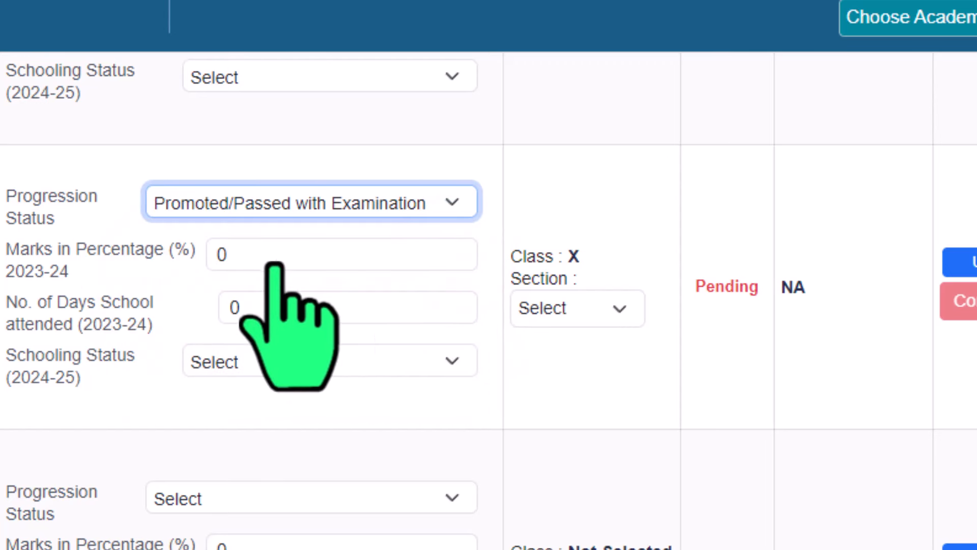
left_click(306, 252)
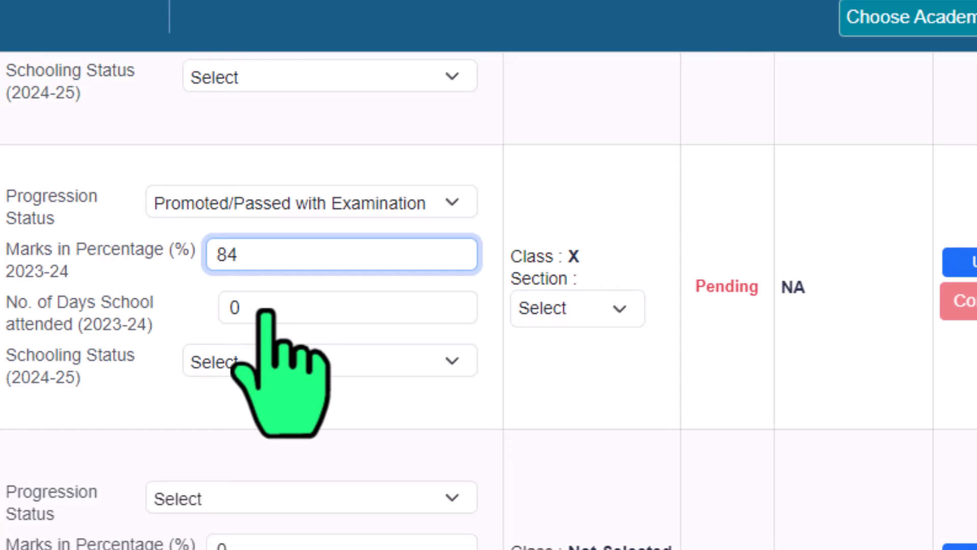
type("4")
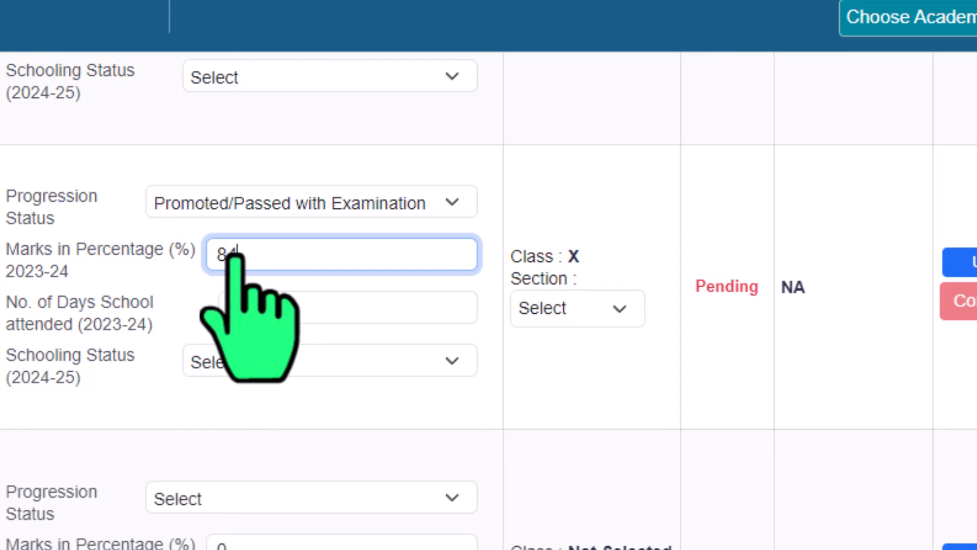
left_click(278, 307)
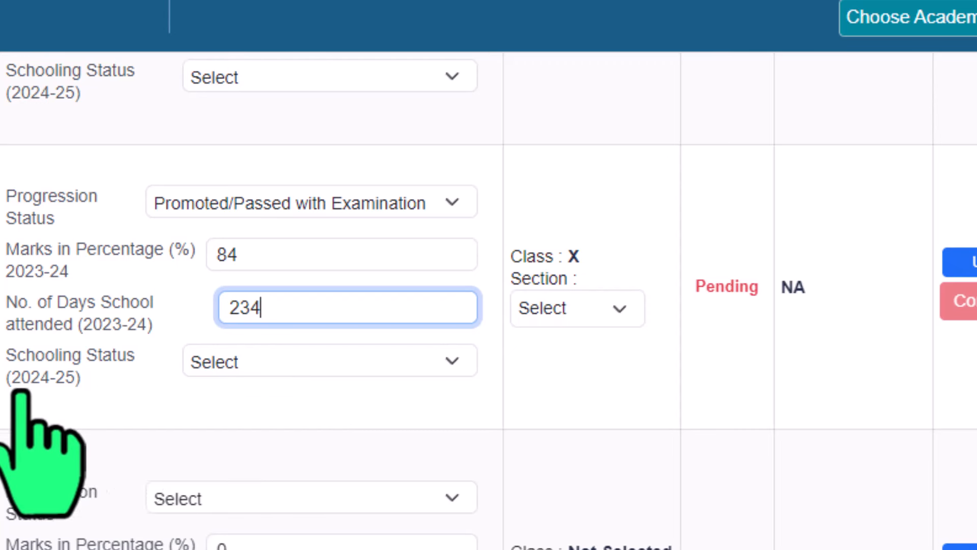
Set the same student's 2024-25 schooling status to Studying in Same School and assign section A of class X
left_click(335, 367)
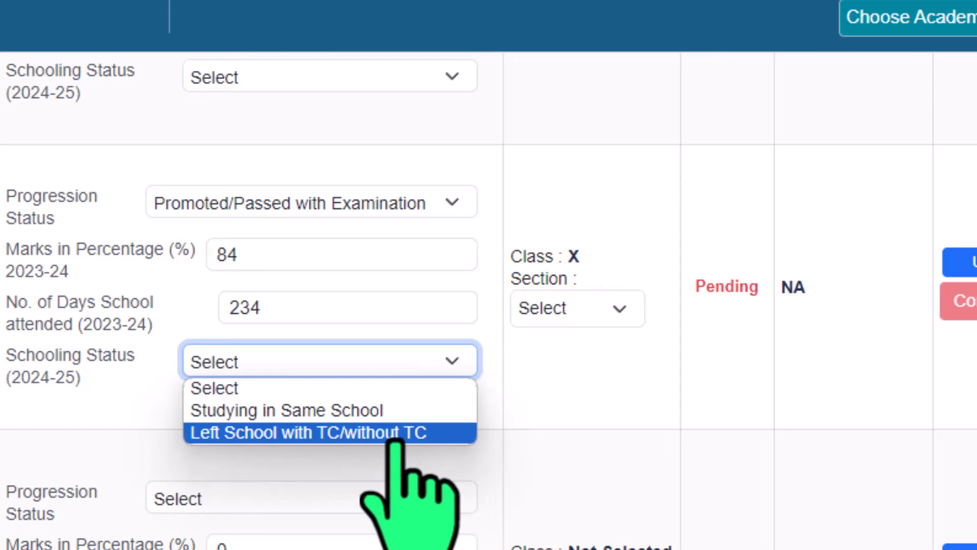
left_click(450, 410)
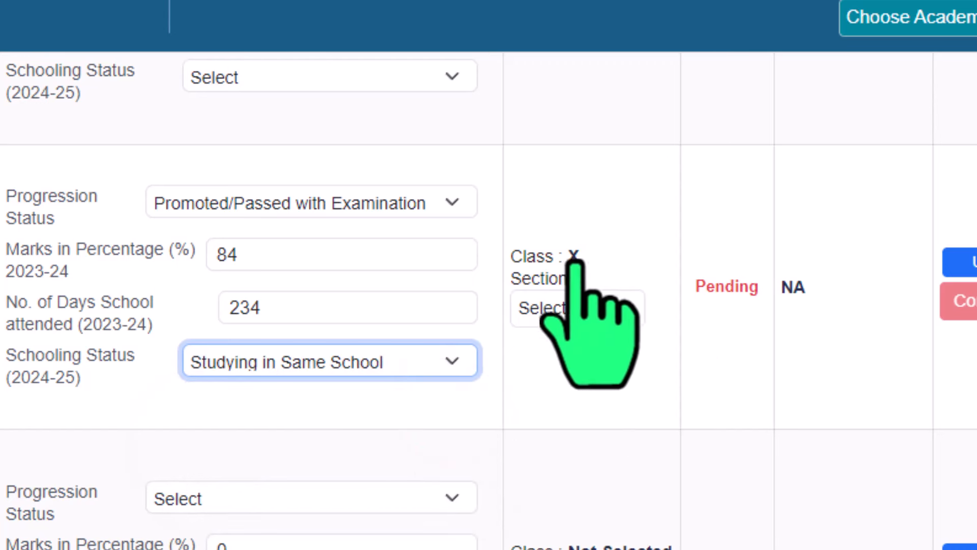
left_click(631, 306)
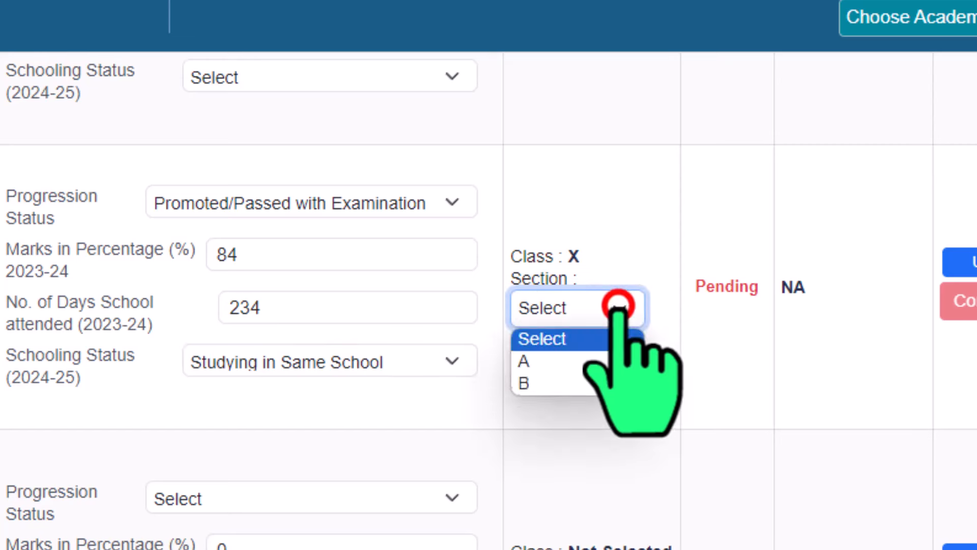
left_click(541, 361)
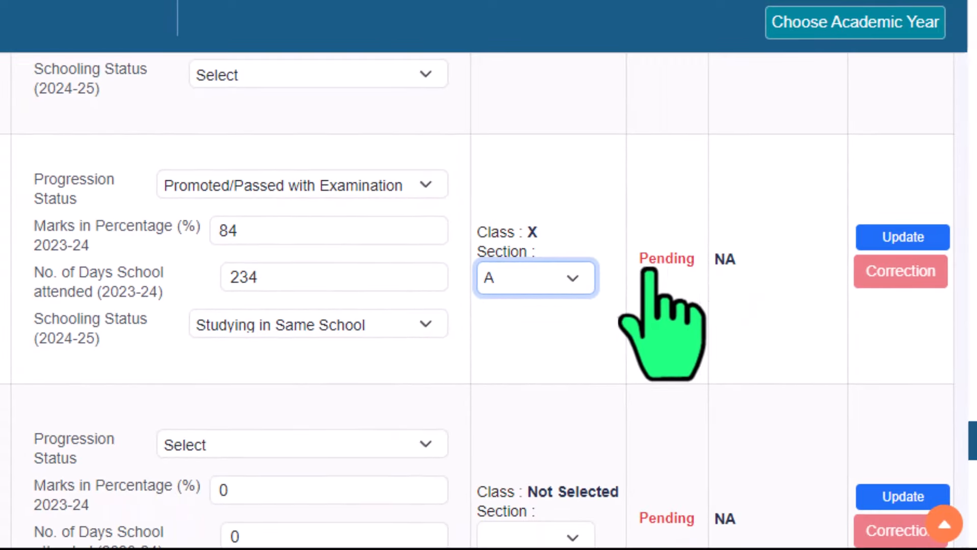
Update the edited student's progression record to save the 2023-24 results and class X section A assignment
left_click(905, 235)
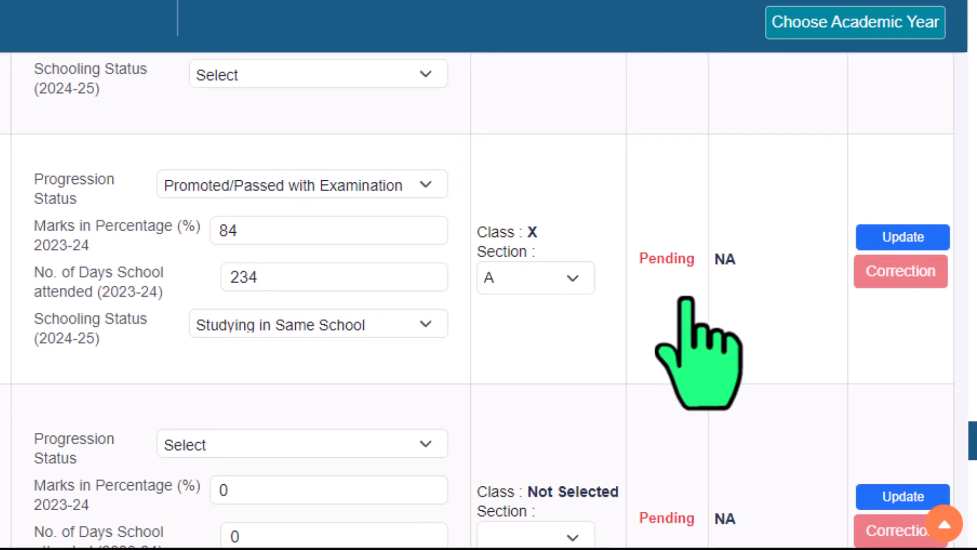
left_click(883, 237)
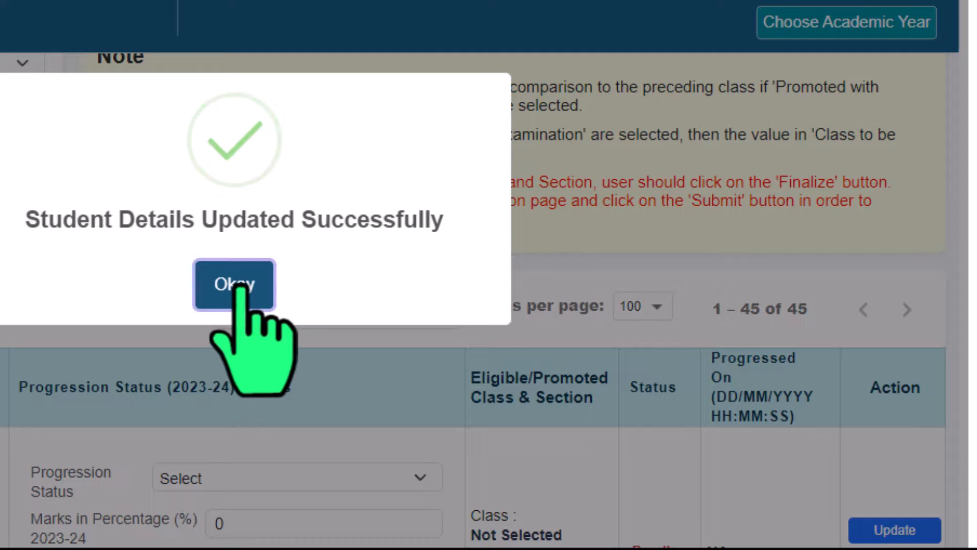
left_click(238, 282)
Look through the student list down to its end to check the progression status of the updated record
scroll(392, 394, "down", 5)
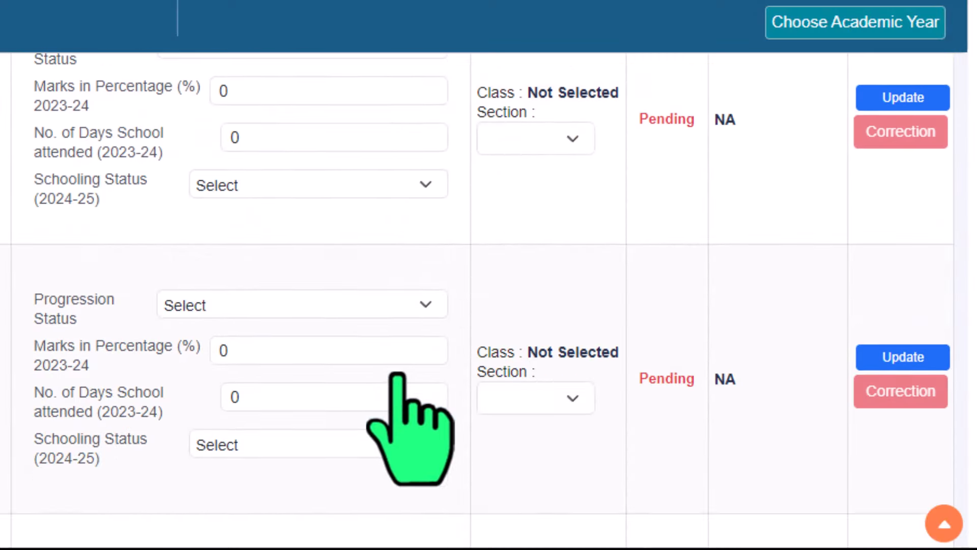
scroll(398, 377, "down", 6)
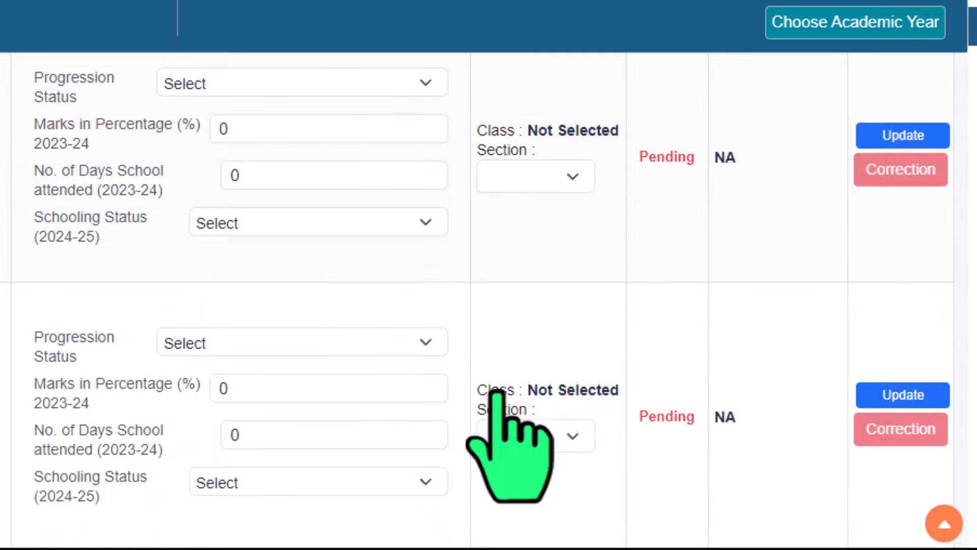
scroll(520, 403, "down", 4)
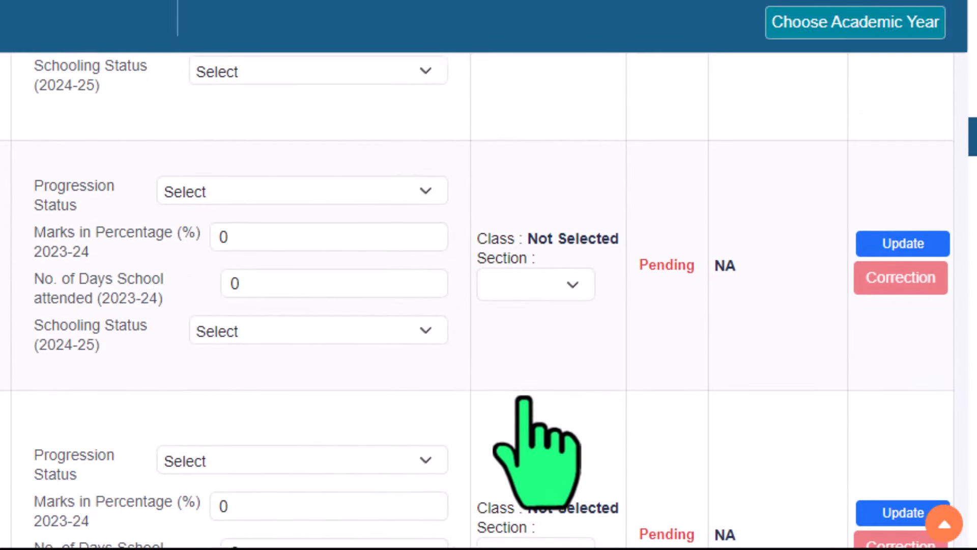
scroll(523, 400, "down", 3)
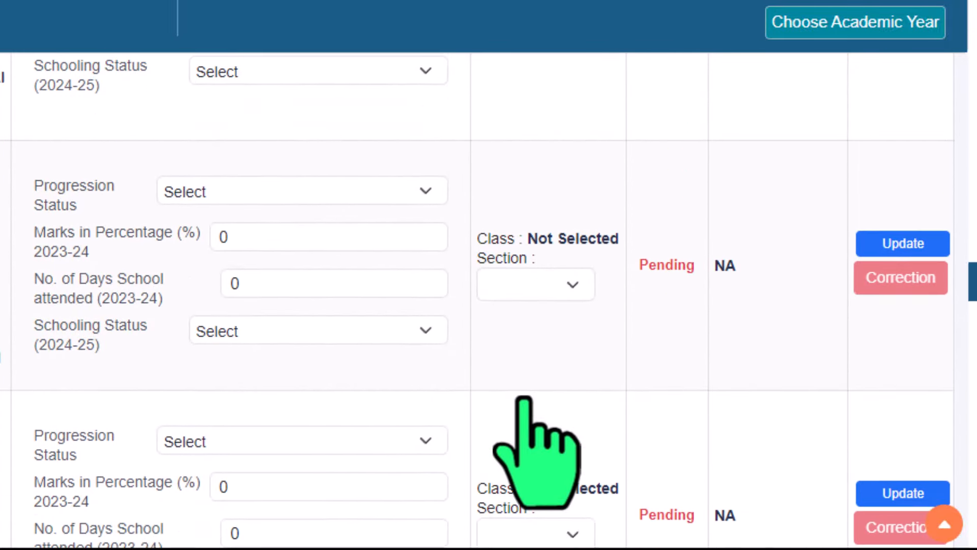
scroll(654, 361, "down", 4)
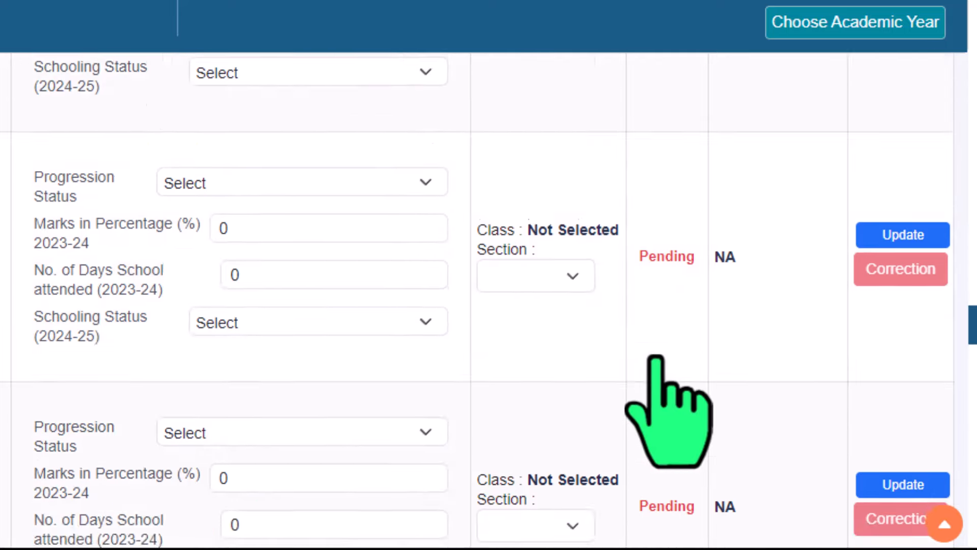
scroll(656, 359, "down", 2)
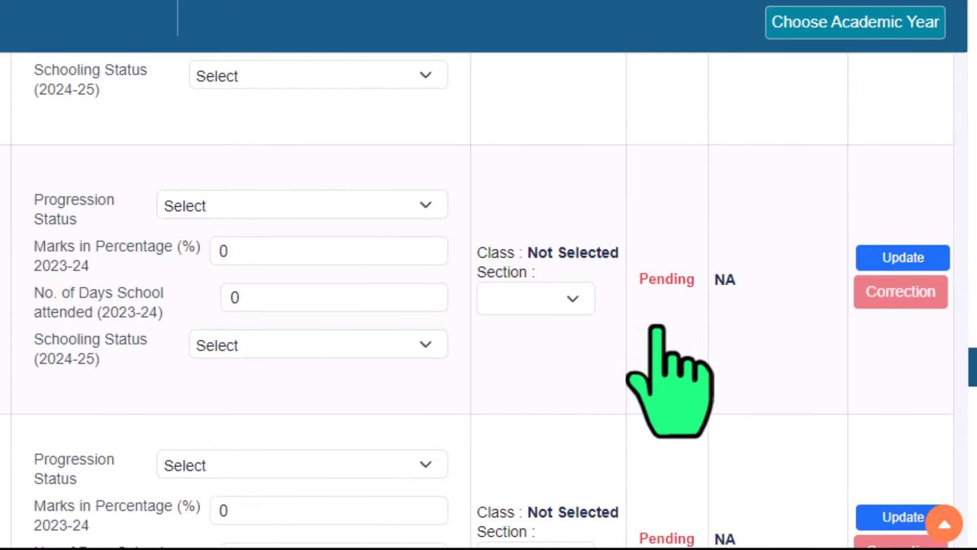
scroll(656, 328, "down", 5)
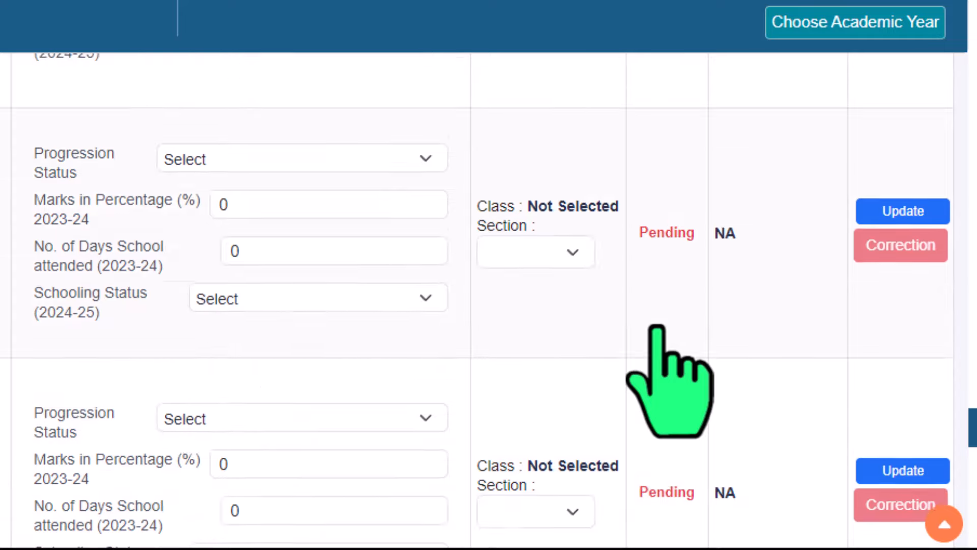
scroll(656, 329, "down", 3)
scroll(656, 328, "down", 7)
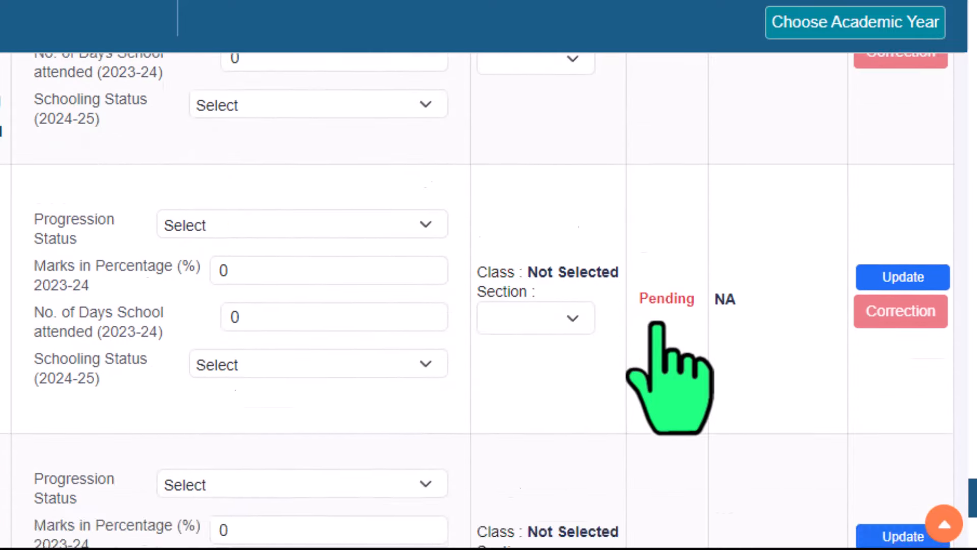
scroll(656, 325, "up", 4)
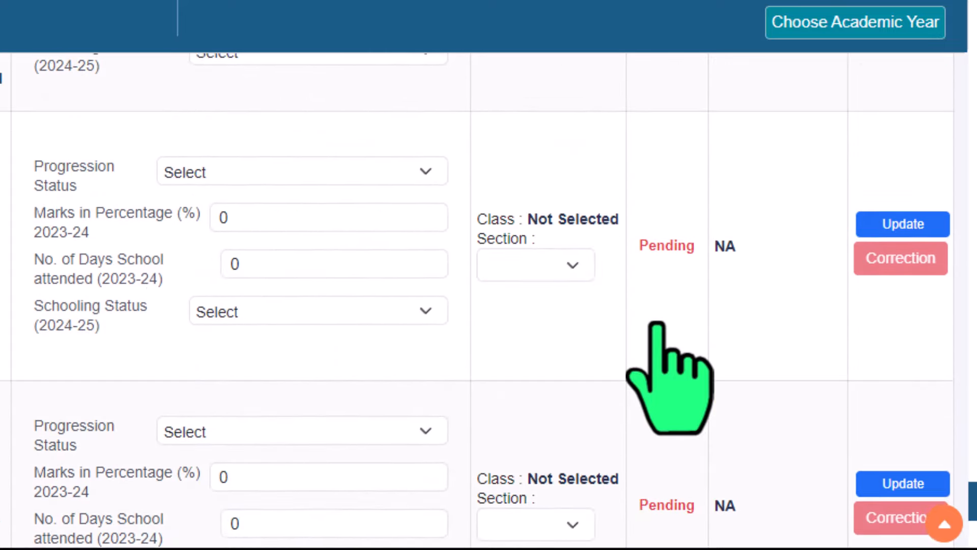
scroll(657, 324, "down", 4)
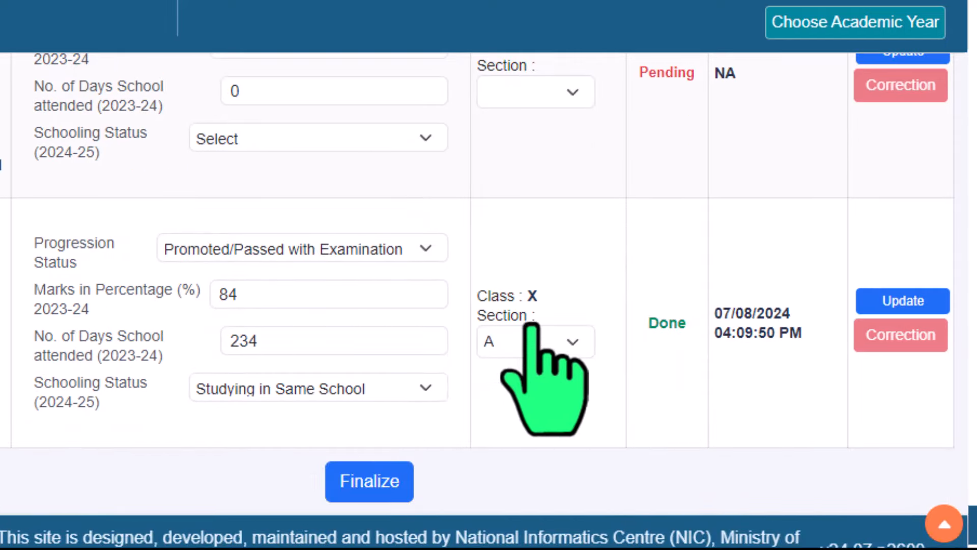